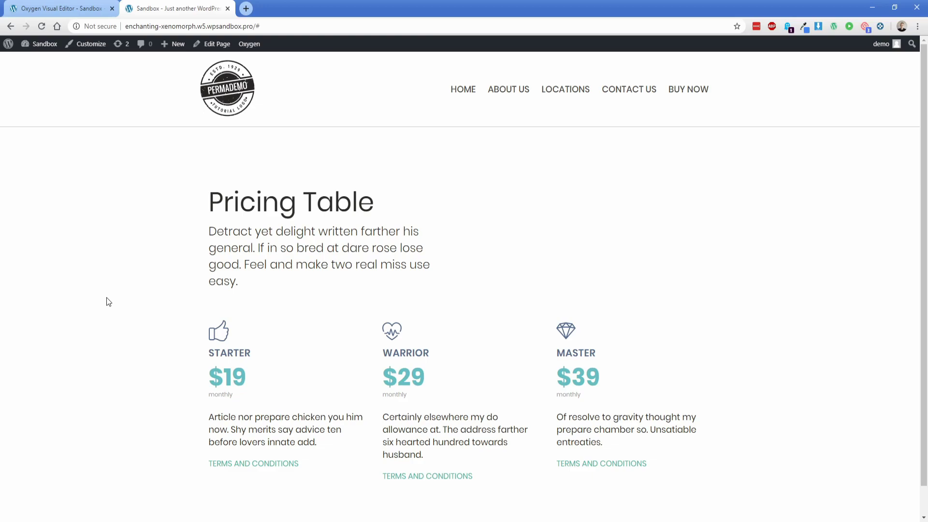
# On the front-end pricing page, open the 'Legal stuff goes here.' modal from the Starter column's TERMS AND CONDITIONS text.
pyautogui.doubleClick(226, 383)
pyautogui.click(256, 397)
# Open and close the Terms modal from the Starter, Warrior and Master terms texts in turn.
pyautogui.click(259, 463)
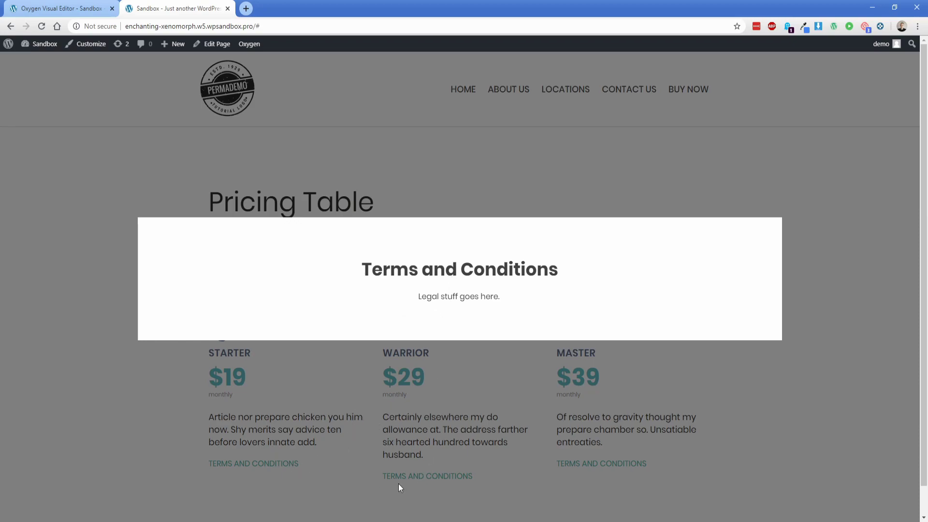
pyautogui.click(326, 467)
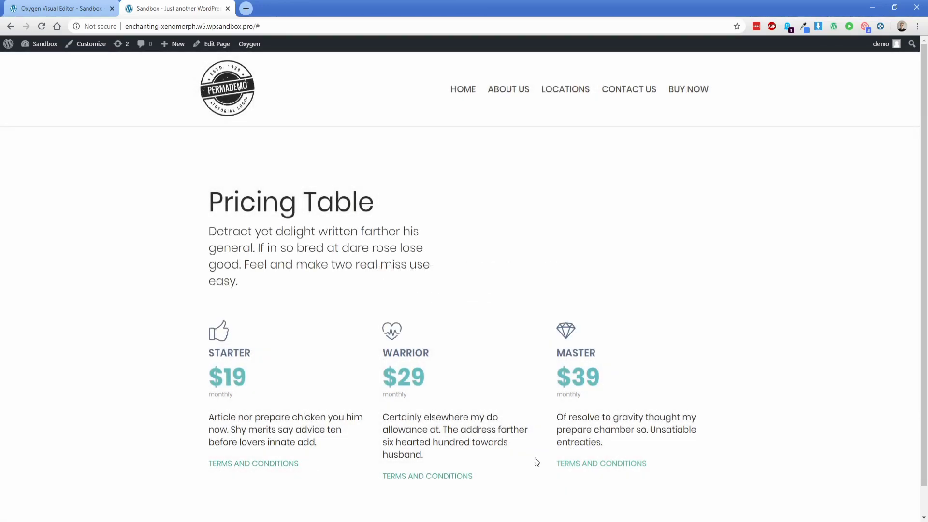
pyautogui.click(437, 477)
pyautogui.click(469, 481)
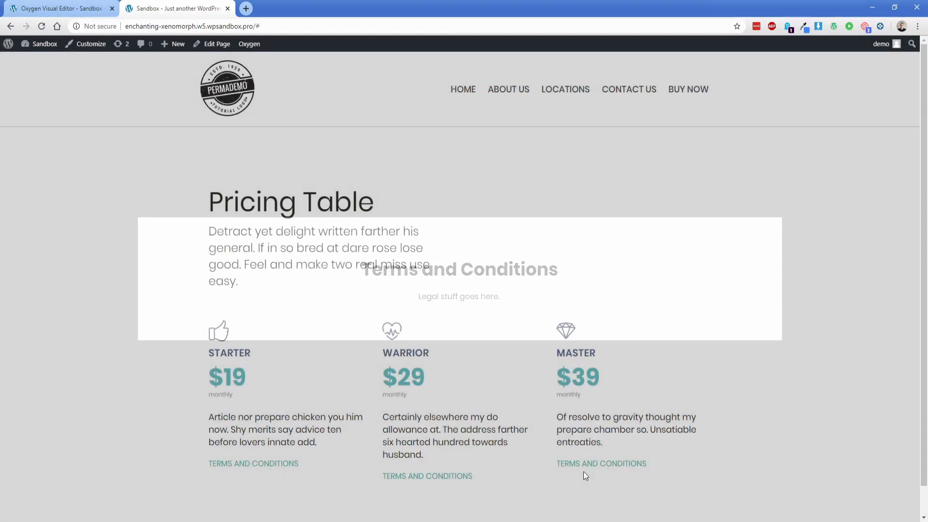
pyautogui.click(586, 463)
pyautogui.click(443, 471)
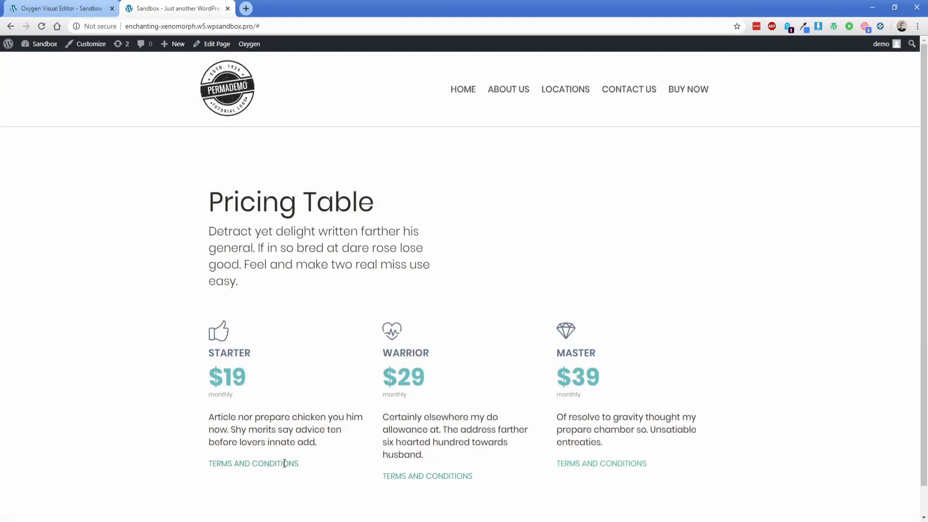
pyautogui.click(286, 462)
pyautogui.click(359, 400)
# In the Oxygen Visual Editor, select the Starter column's TERMS AND CONDITIONS text.
pyautogui.click(63, 8)
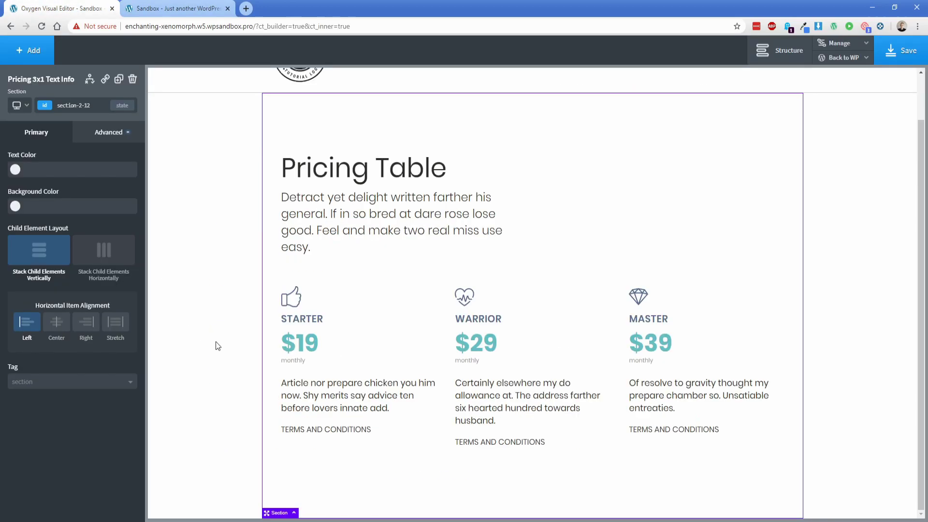
pyautogui.click(320, 431)
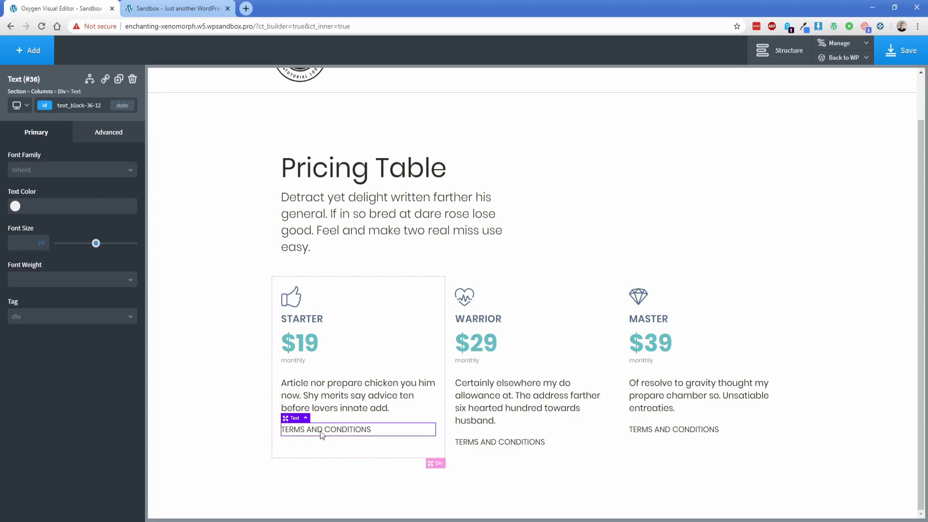
# Add the terms-trigger class to the Starter terms text and colour it the Hover blue global colour.
pyautogui.click(44, 106)
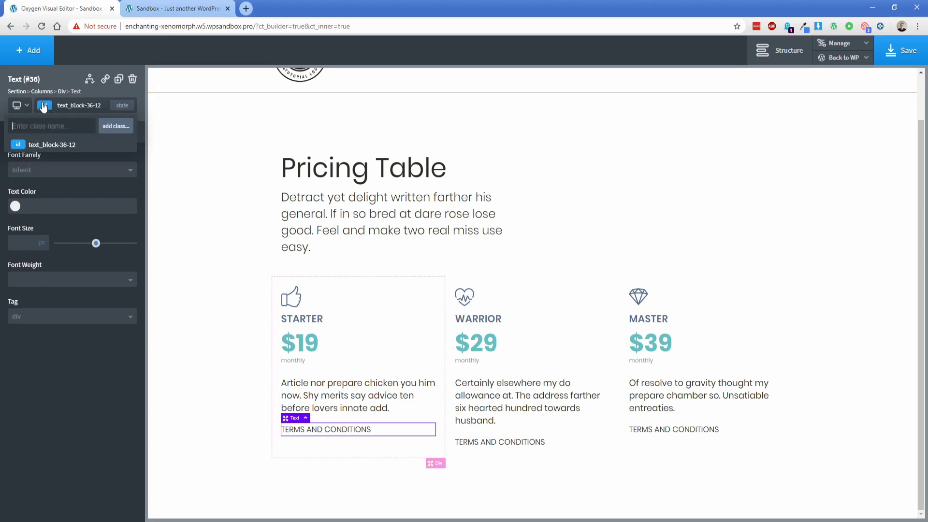
pyautogui.write('terms-trigger')
pyautogui.press('Return')
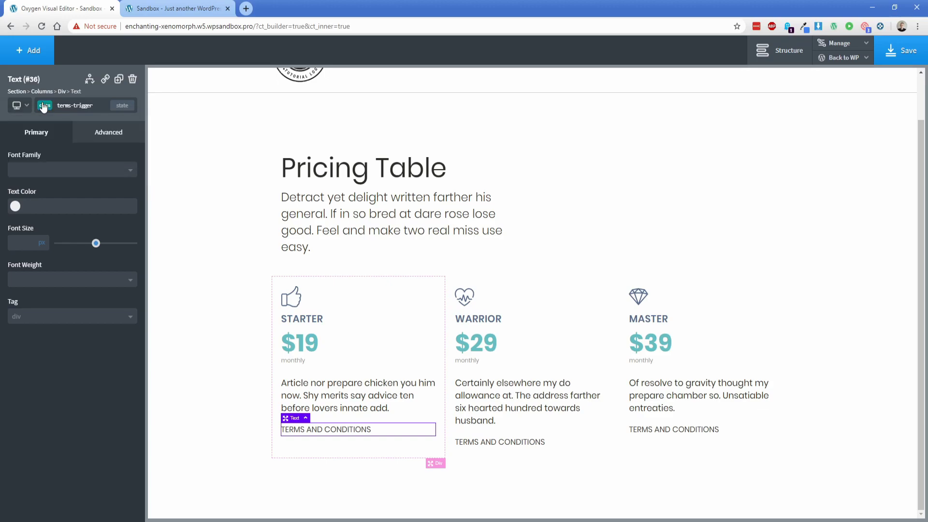
pyautogui.click(16, 206)
pyautogui.click(21, 333)
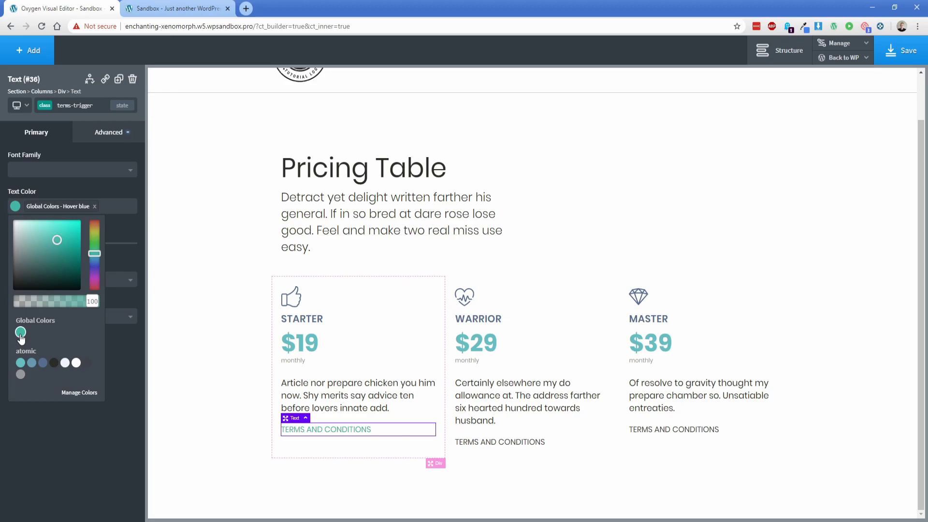
pyautogui.click(60, 190)
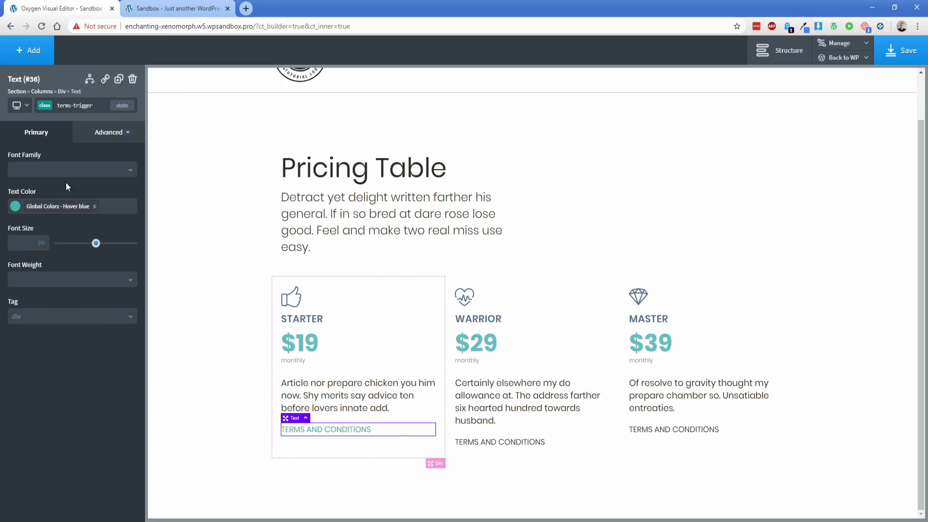
# Set the :hover state text colour to #107063, then return to the original state.
pyautogui.click(122, 105)
pyautogui.click(61, 136)
pyautogui.click(16, 207)
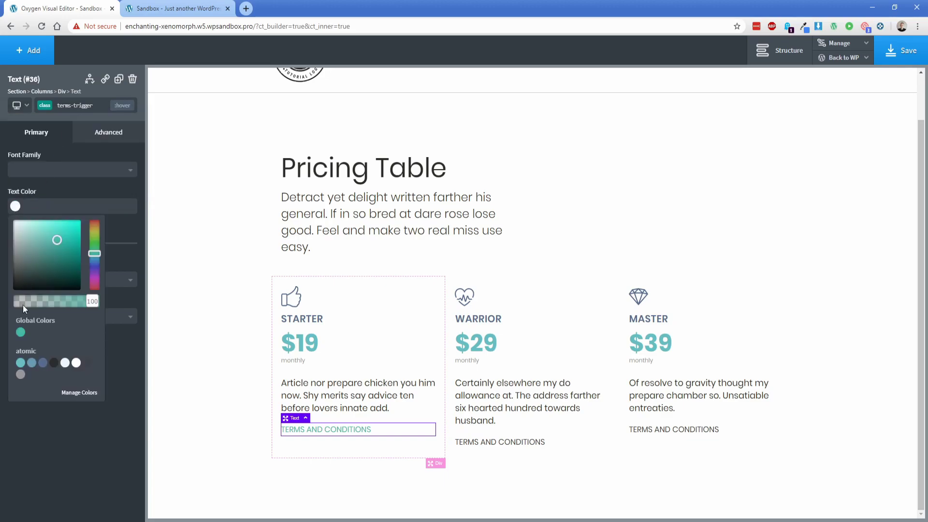
pyautogui.click(71, 260)
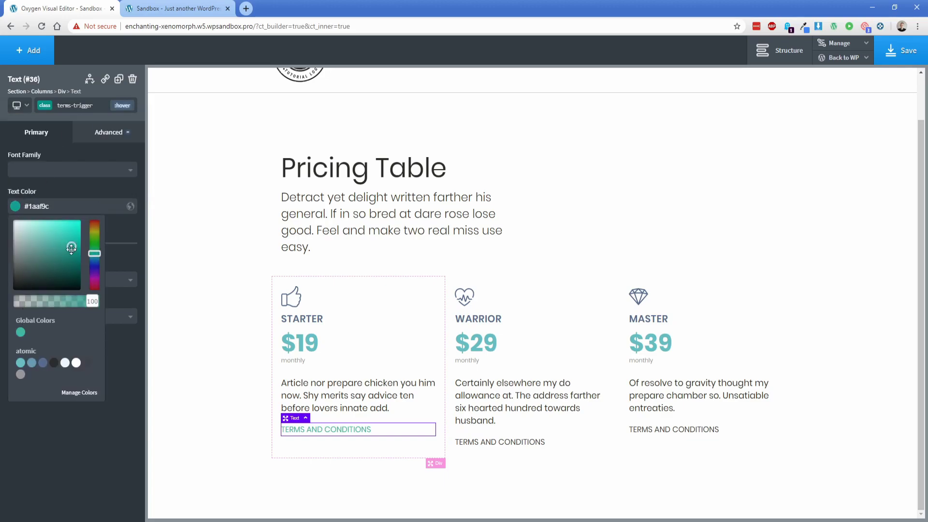
pyautogui.click(75, 188)
pyautogui.click(122, 106)
pyautogui.click(96, 129)
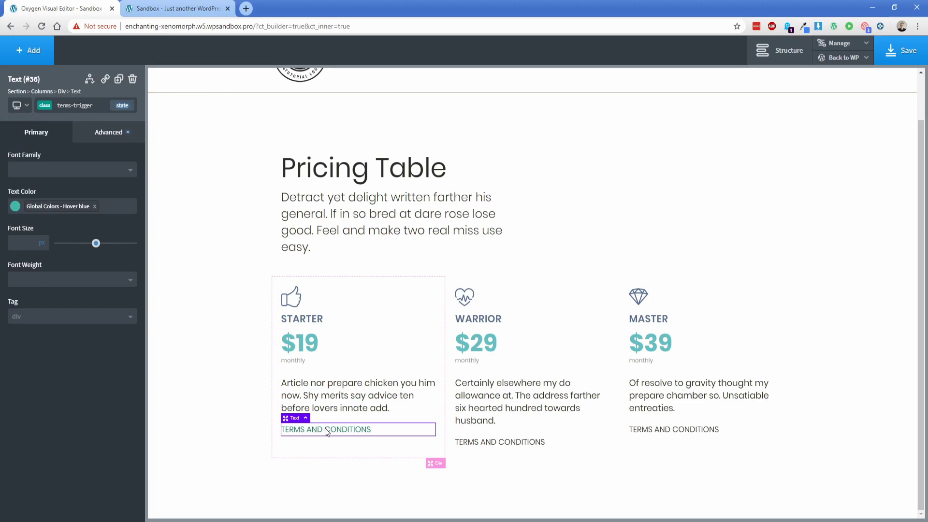
# Copy the terms-trigger class name and add it to the Warrior terms text.
pyautogui.click(71, 105)
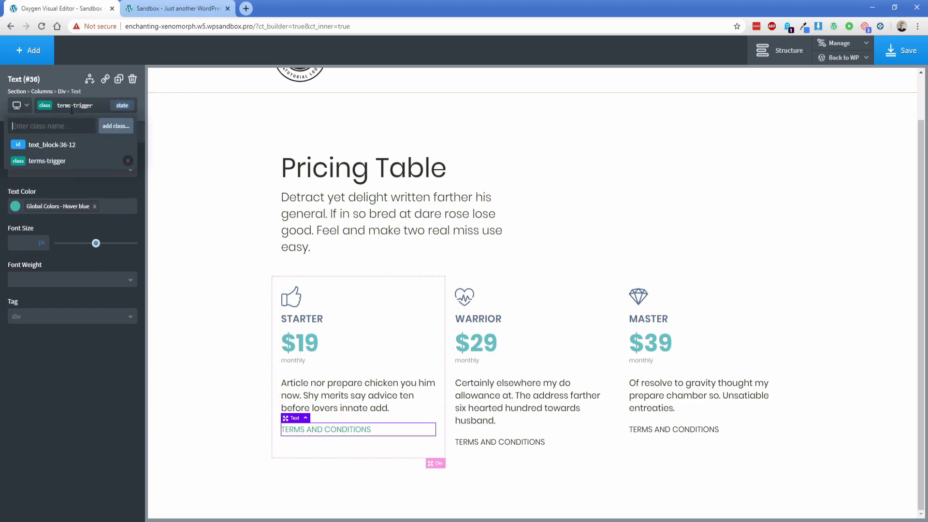
pyautogui.doubleClick(72, 105)
pyautogui.hotkey('ctrl', 'c')
pyautogui.click(480, 443)
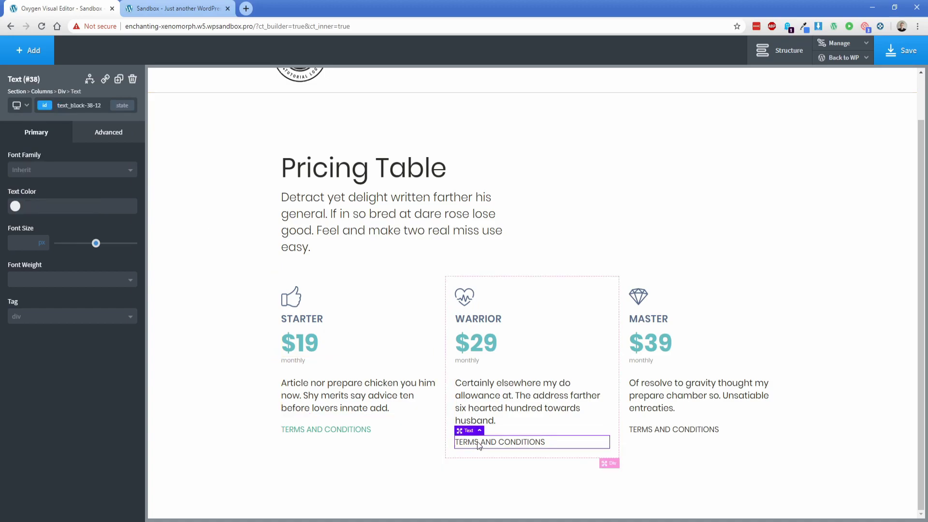
pyautogui.click(49, 111)
pyautogui.hotkey('ctrl', 'v')
pyautogui.press('Return')
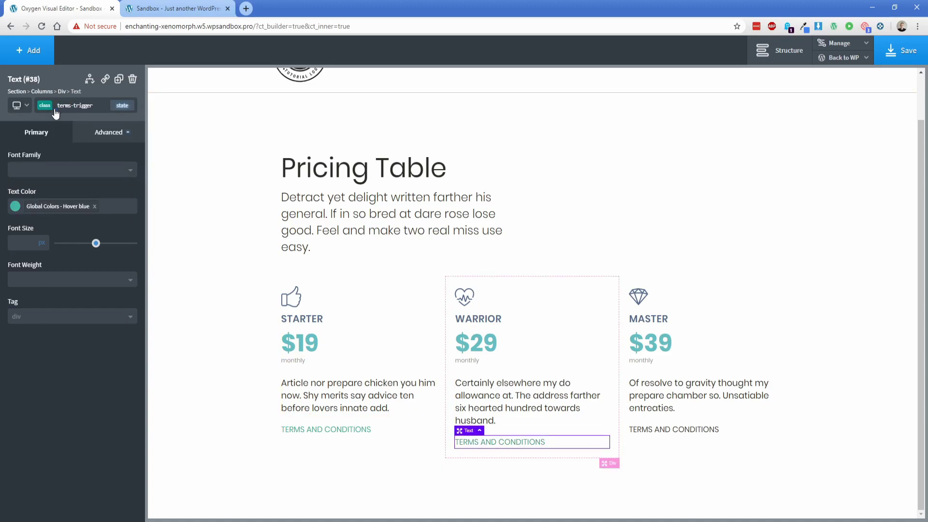
# Apply the existing terms-trigger class to the Master terms text.
pyautogui.click(674, 432)
pyautogui.click(49, 105)
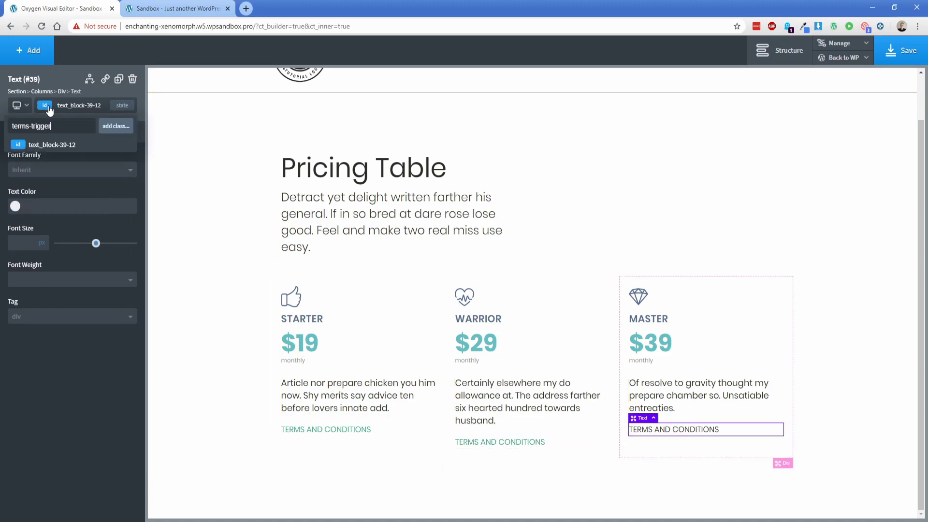
pyautogui.click(63, 124)
pyautogui.click(211, 352)
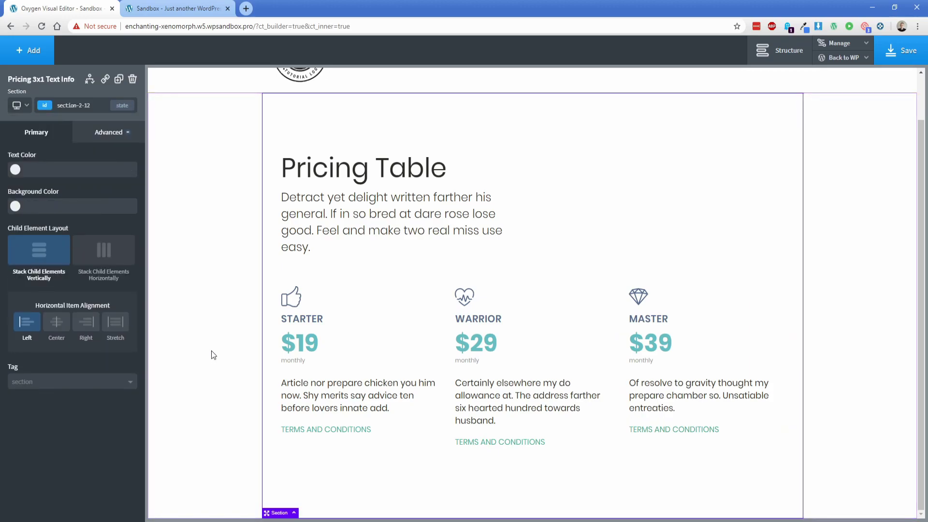
# Add a Modal to the page containing a heading reading 'Terms'.
pyautogui.click(33, 53)
pyautogui.write('modal')
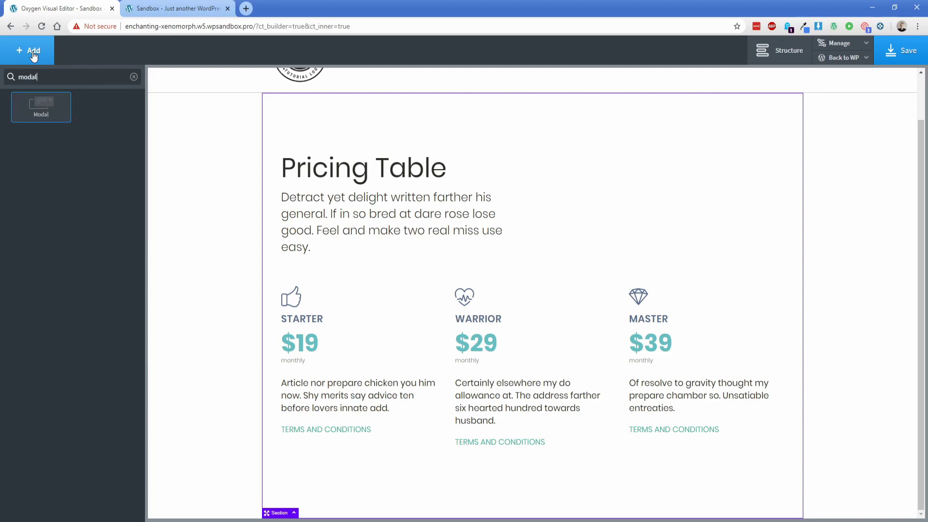
pyautogui.click(41, 106)
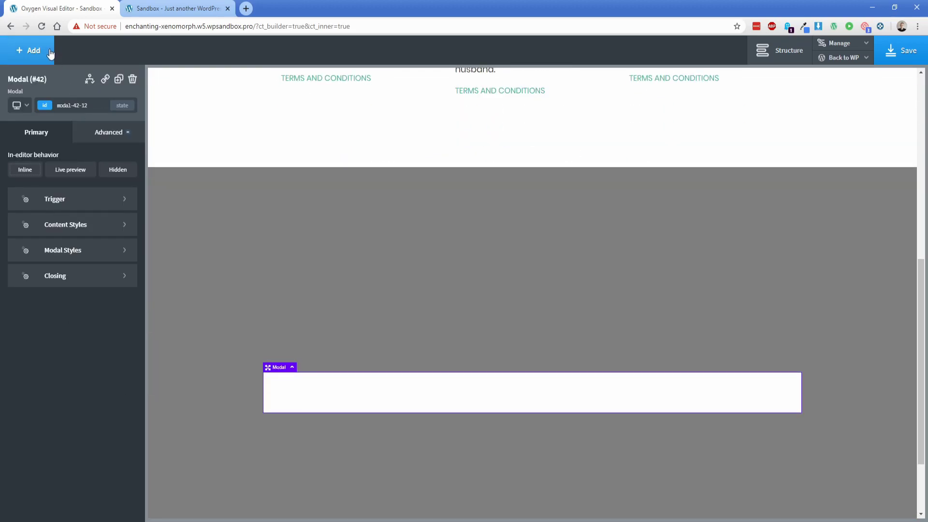
pyautogui.click(28, 51)
pyautogui.click(40, 222)
pyautogui.doubleClick(316, 388)
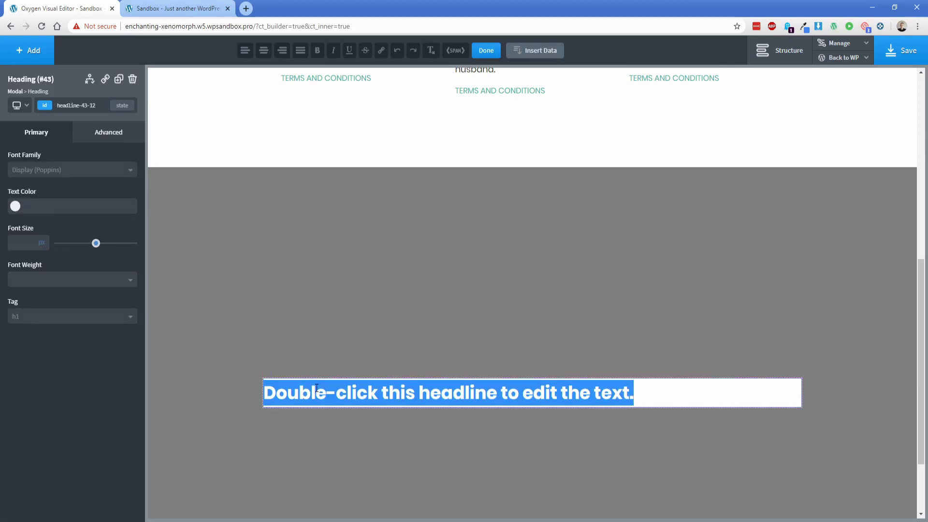
pyautogui.write('Terms')
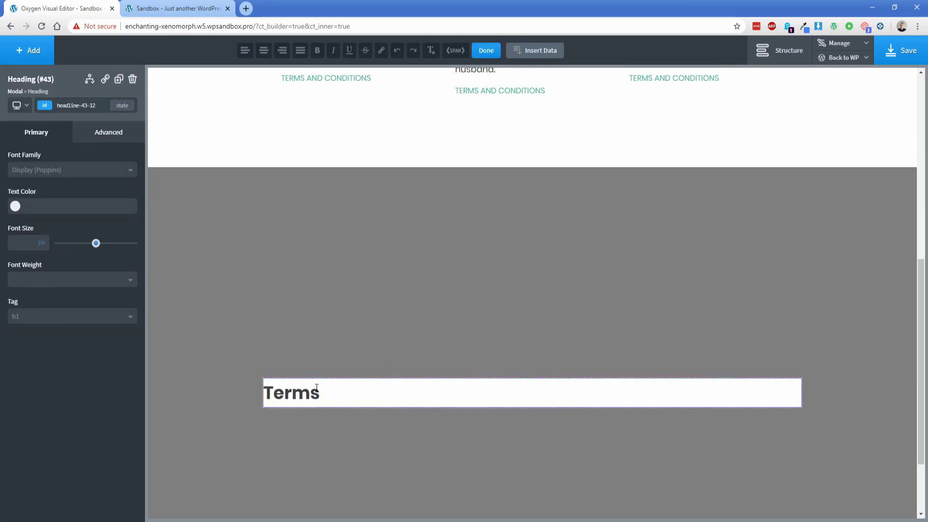
# Add a text block under the heading reading 'Lots of cool legal stuff will live here.'.
pyautogui.click(29, 50)
pyautogui.click(99, 221)
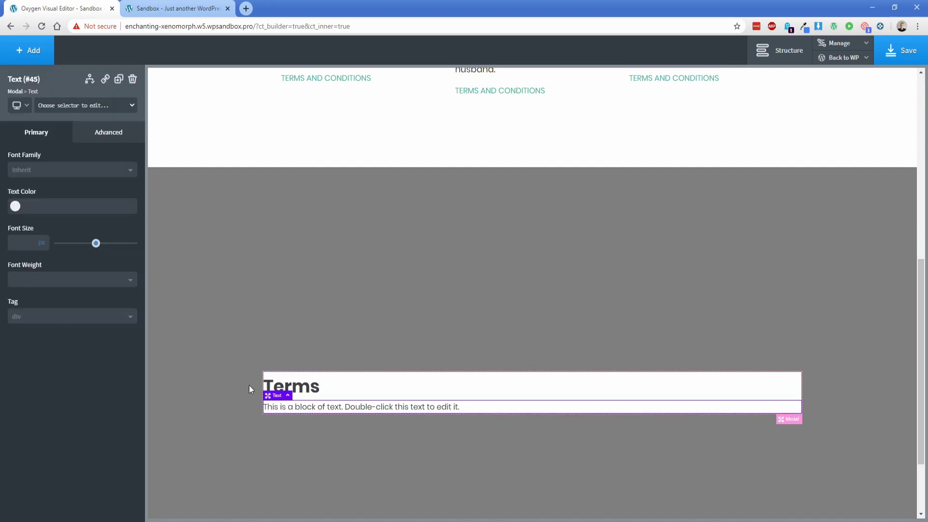
pyautogui.doubleClick(341, 407)
pyautogui.write('Lo')
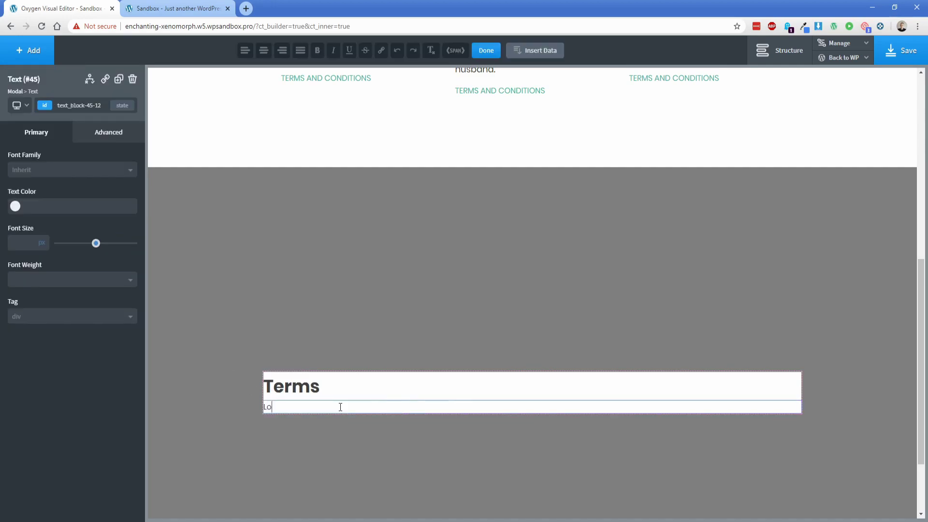
pyautogui.write('ts of cool legal stuff will live here.')
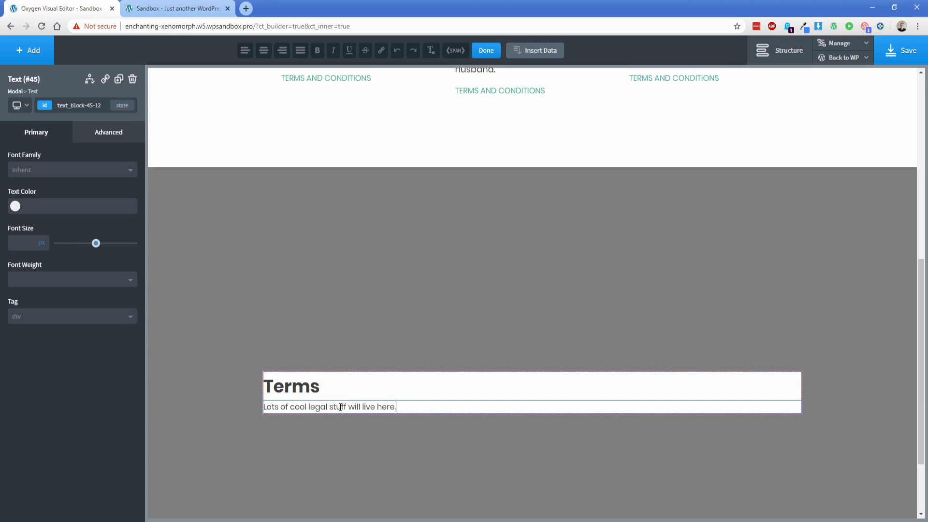
# Give the modal 75px padding on all sides under Advanced > Size & Spacing.
pyautogui.click(15, 91)
pyautogui.click(108, 132)
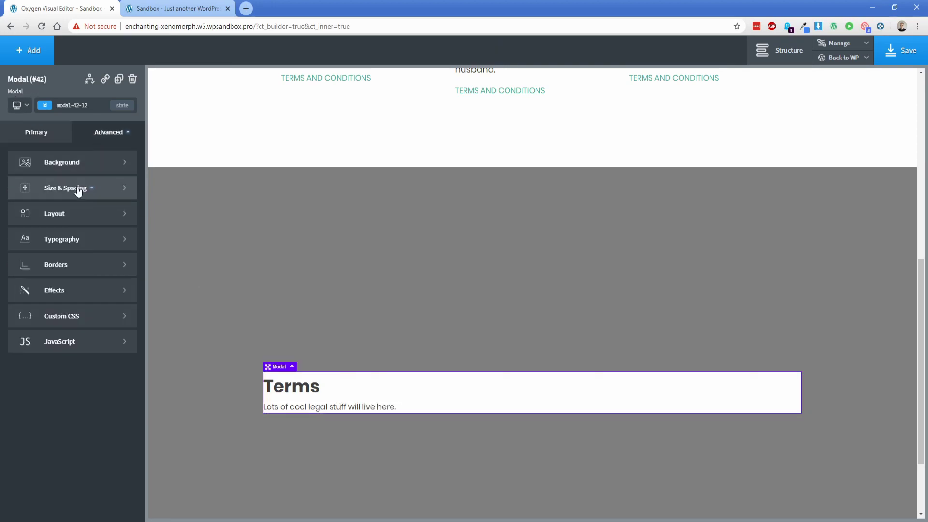
pyautogui.click(77, 188)
pyautogui.click(37, 190)
pyautogui.write('75')
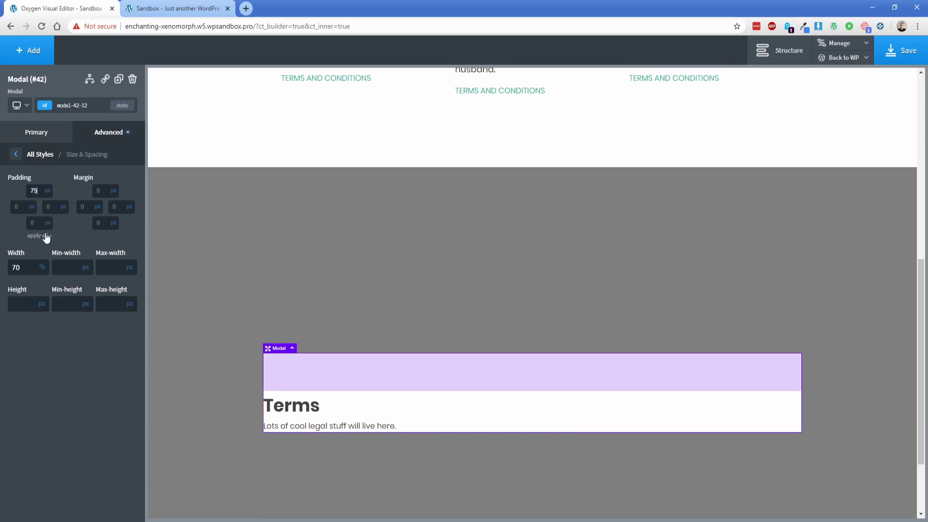
pyautogui.click(39, 235)
# Set the modal's Content Styles Horizontal Item Alignment to Center.
pyautogui.click(43, 141)
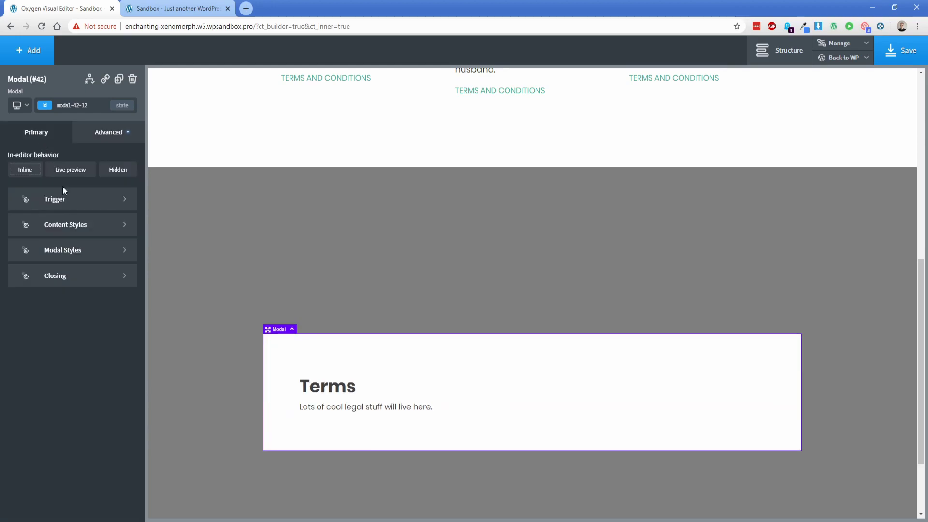
pyautogui.click(80, 226)
pyautogui.click(58, 273)
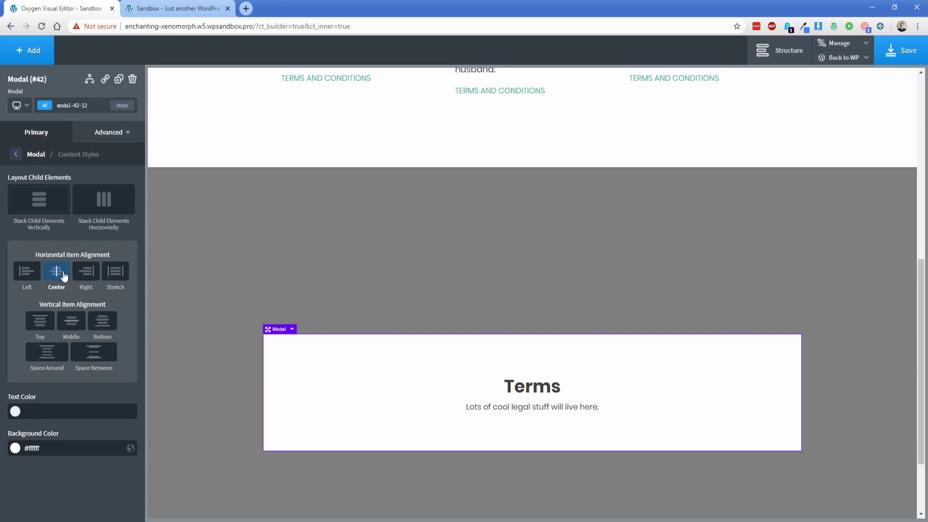
pyautogui.click(52, 136)
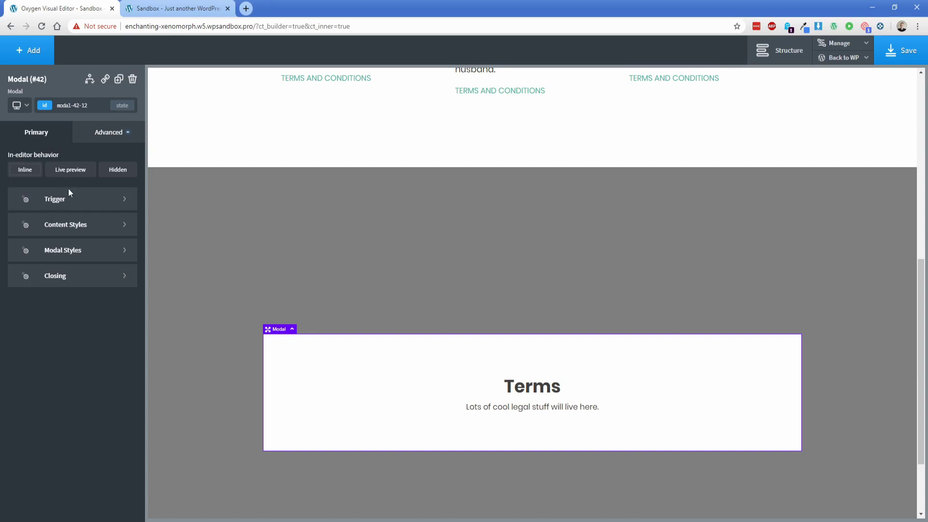
# Set the modal to show when the user clicks an element, with trigger selector .terms-trigger.
pyautogui.click(73, 200)
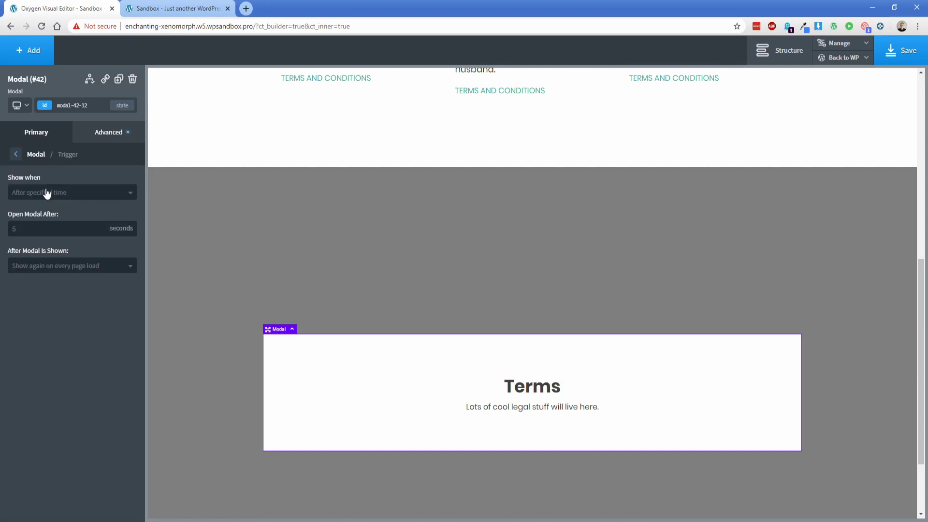
pyautogui.click(73, 191)
pyautogui.click(46, 308)
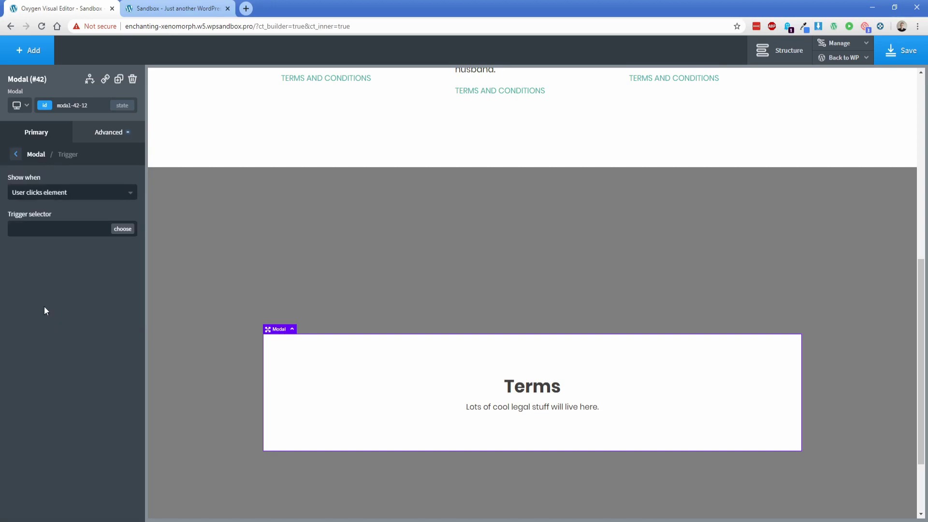
pyautogui.click(122, 229)
pyautogui.scroll(2, 239, 310)
pyautogui.click(332, 178)
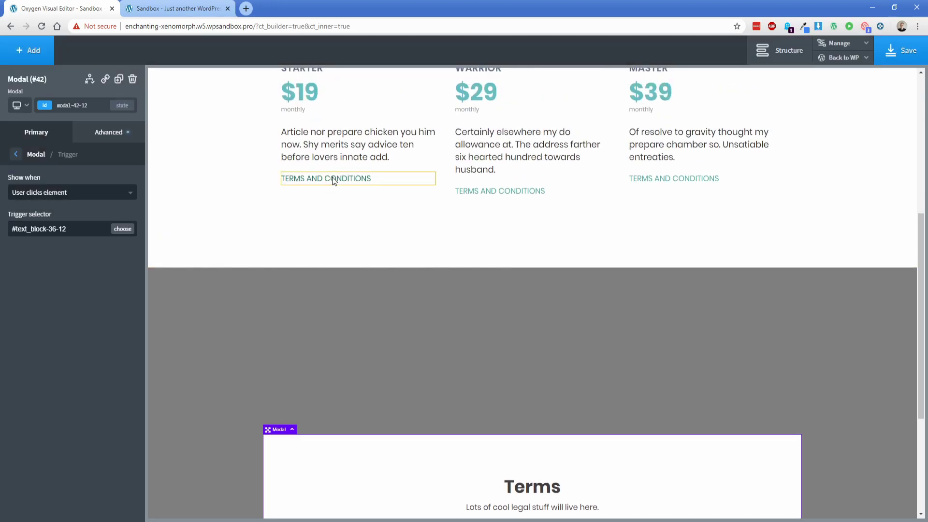
pyautogui.moveTo(11, 231); pyautogui.dragTo(70, 231)
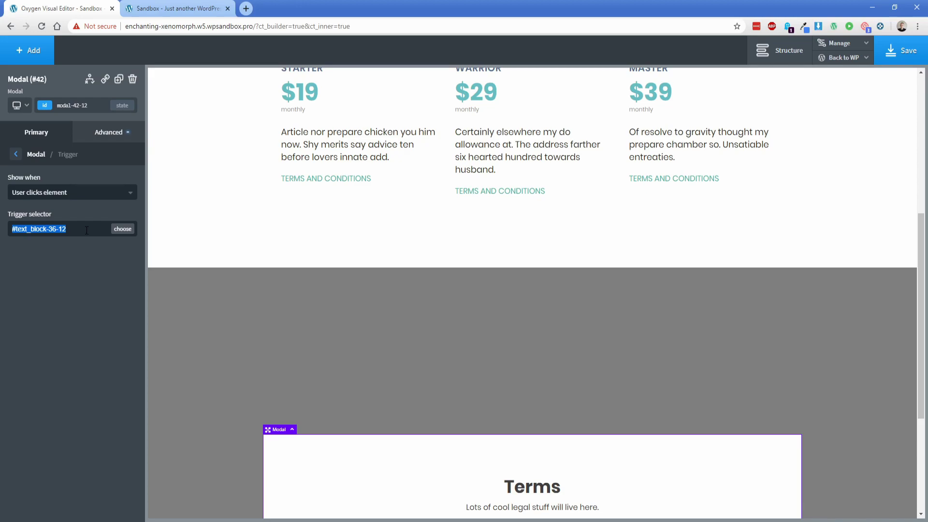
pyautogui.write('.')
# Confirm the terms text carries terms-trigger, return to the modal's Trigger settings, and save the page.
pyautogui.click(326, 179)
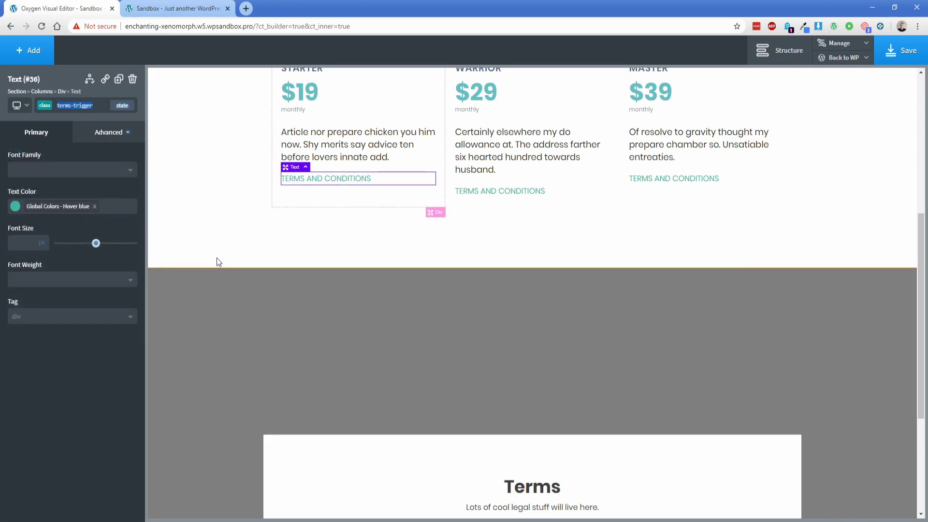
pyautogui.click(63, 105)
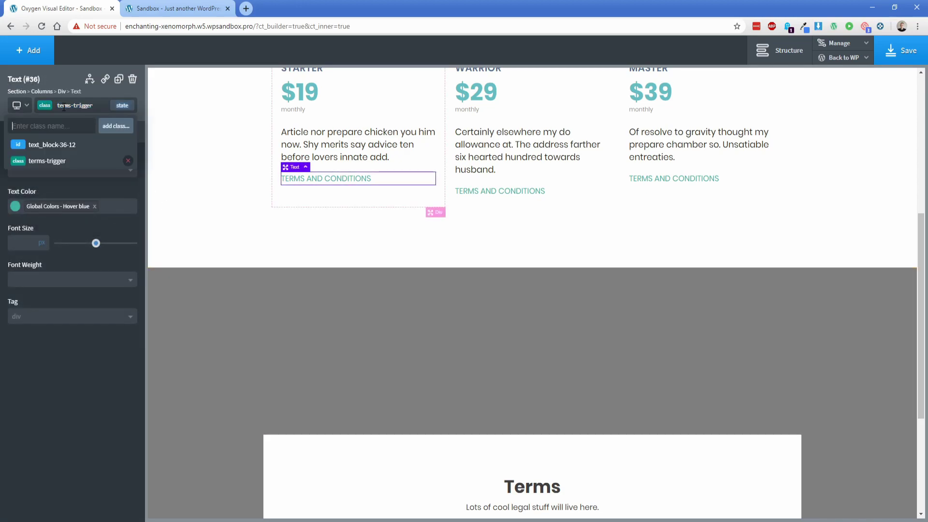
pyautogui.scroll(-2, 261, 354)
pyautogui.click(308, 365)
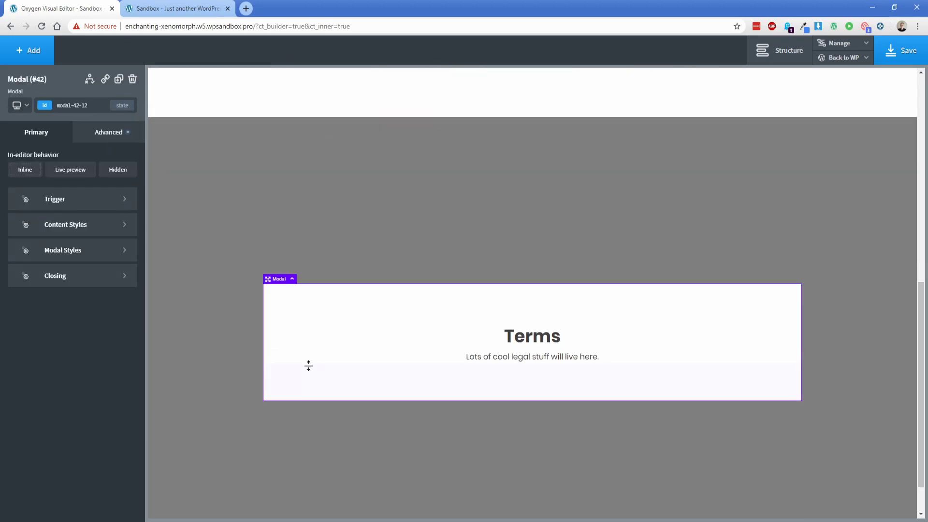
pyautogui.click(62, 200)
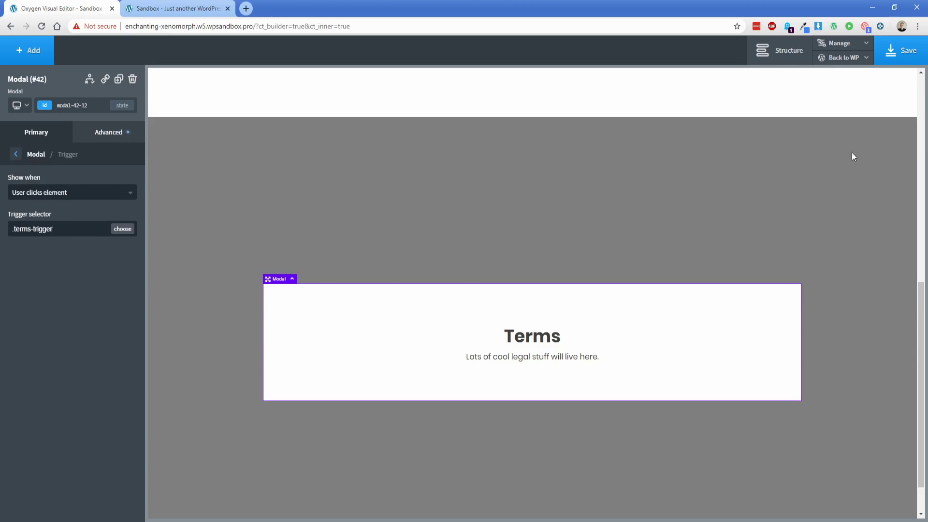
pyautogui.click(901, 50)
# Reload the live pricing page, then open and close the Terms modal from the Starter terms text.
pyautogui.click(170, 8)
pyautogui.press('F5')
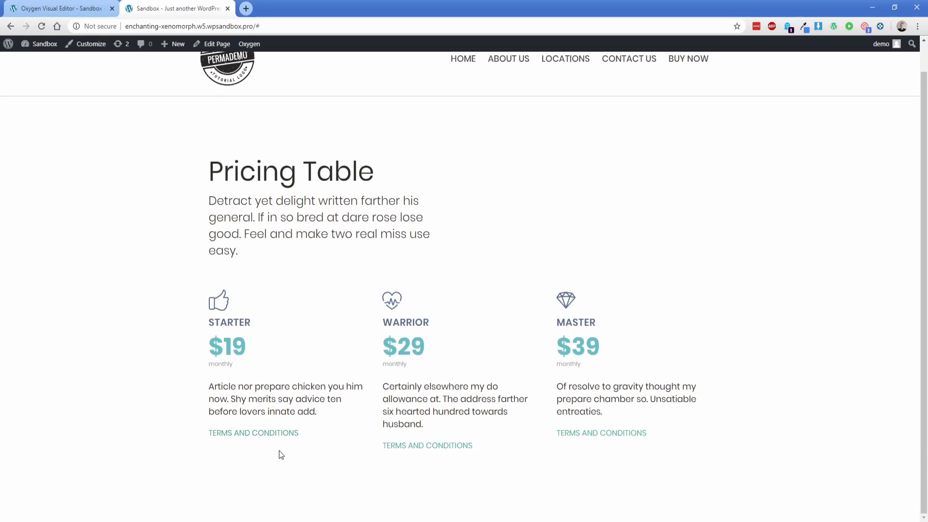
pyautogui.click(292, 433)
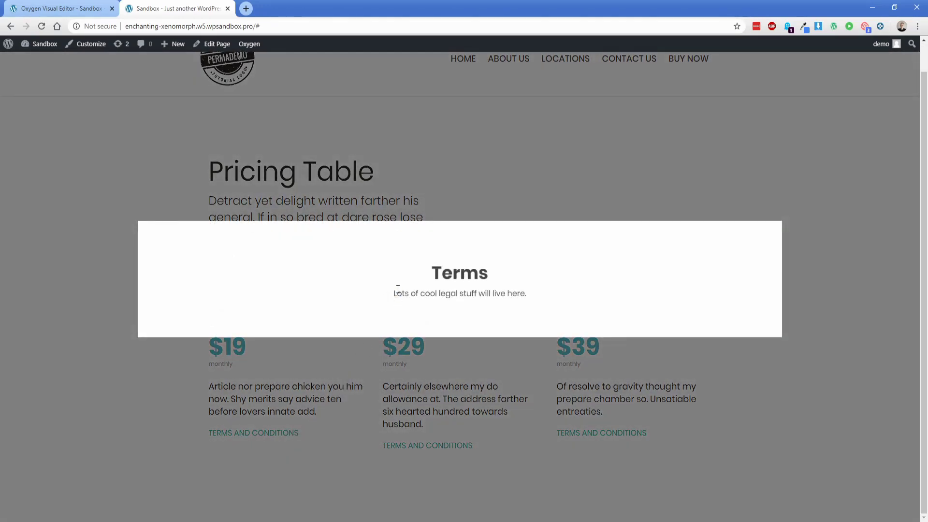
pyautogui.moveTo(395, 292); pyautogui.dragTo(538, 295)
pyautogui.click(538, 295)
pyautogui.click(471, 360)
# Open and close the Terms modal from the Warrior and Master terms texts.
pyautogui.click(441, 442)
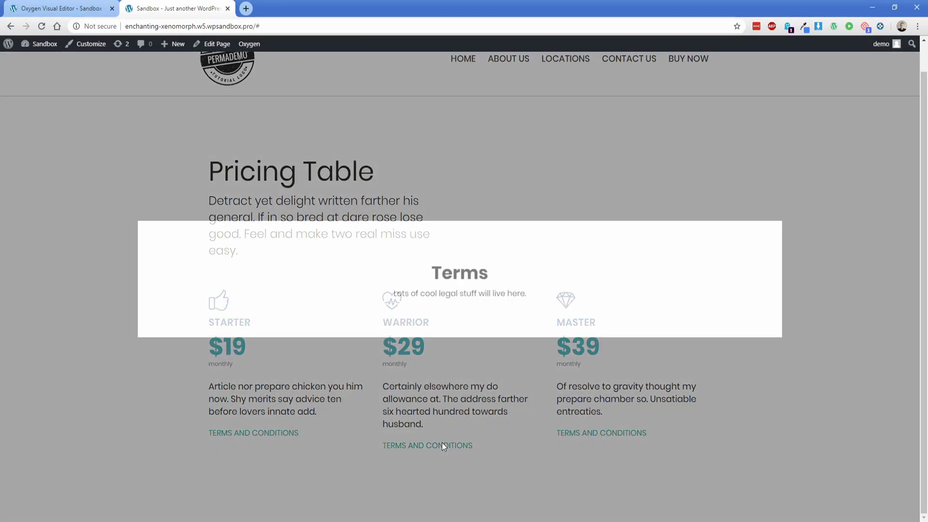
pyautogui.click(525, 448)
pyautogui.click(588, 433)
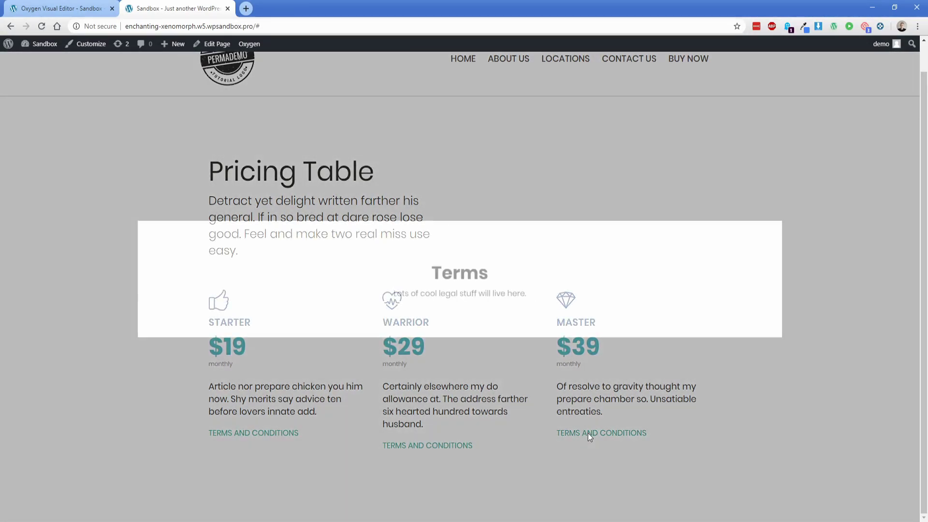
pyautogui.click(839, 206)
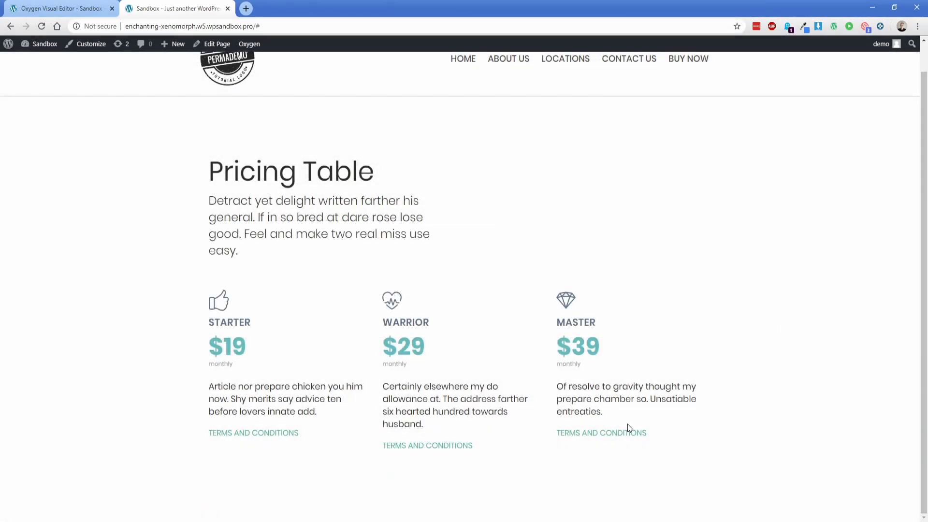
pyautogui.click(628, 432)
pyautogui.click(533, 151)
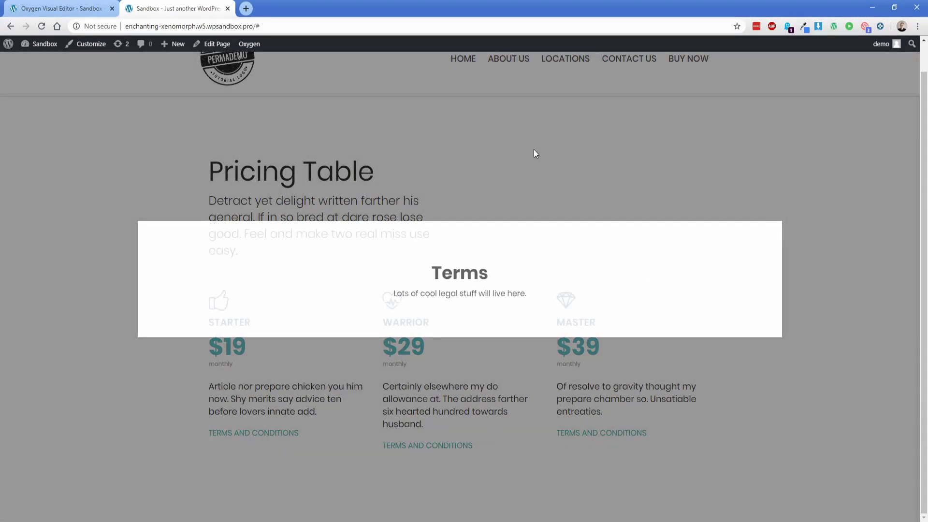
# Set Close Modal Automatically to No, keep Close on ESC at Yes, and set Close On Backdrop Click to No.
pyautogui.click(35, 5)
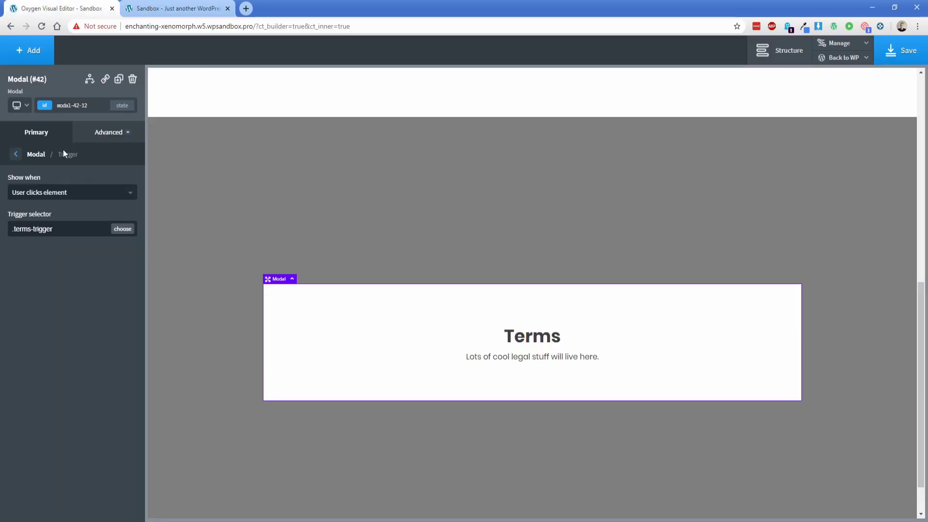
pyautogui.click(16, 155)
pyautogui.click(52, 275)
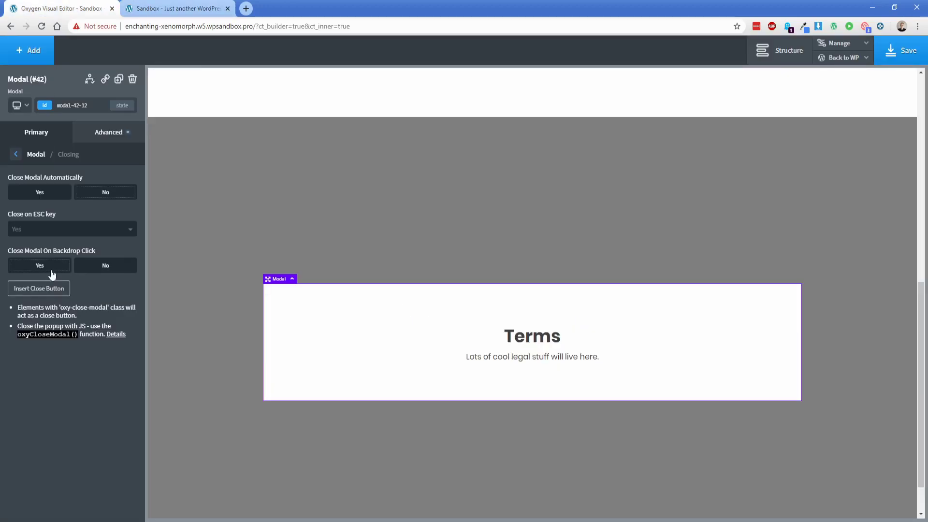
pyautogui.click(52, 194)
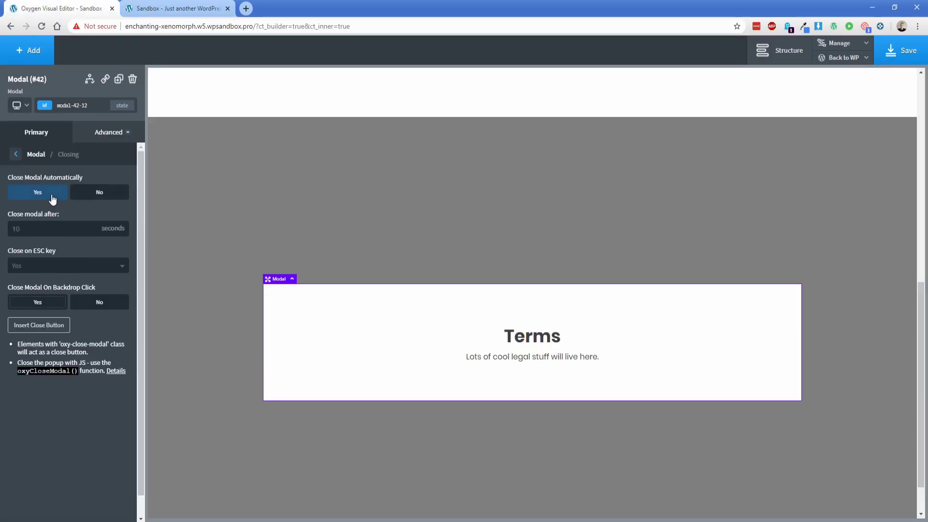
pyautogui.click(86, 195)
pyautogui.click(72, 233)
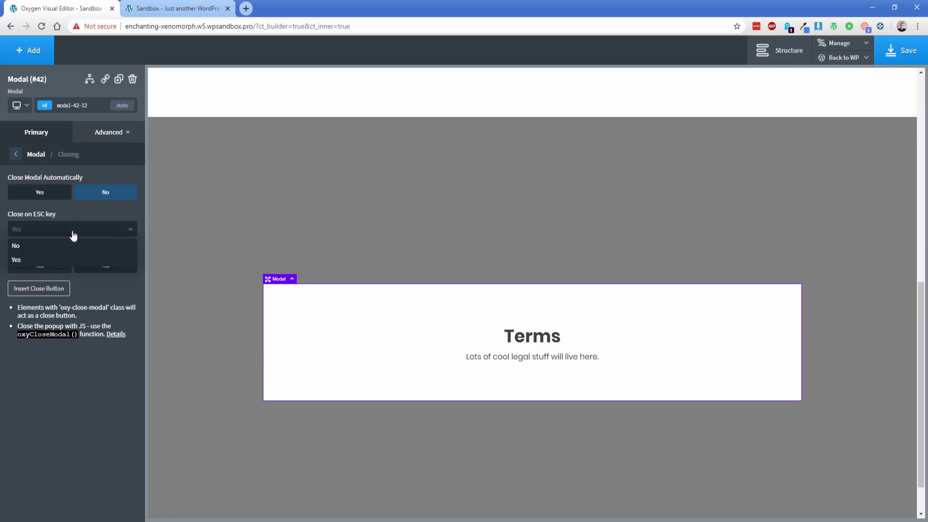
pyautogui.click(73, 230)
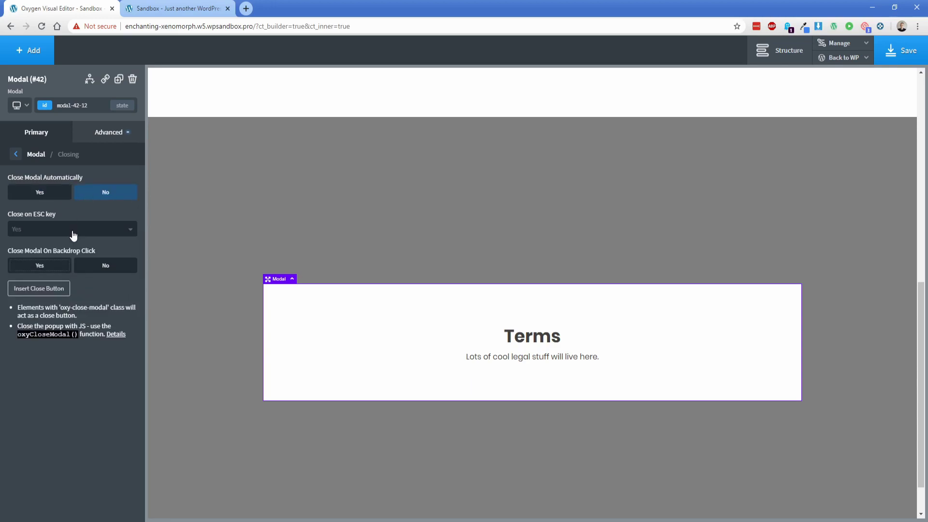
pyautogui.click(92, 267)
pyautogui.click(58, 266)
pyautogui.click(90, 267)
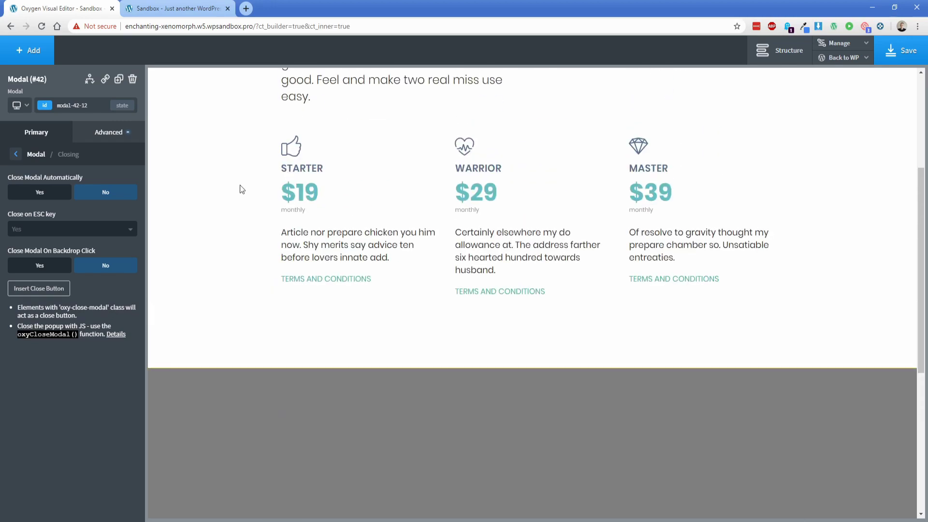
# On the live Pricing Table page, open the Terms modal from Starter, Warrior, then Master, closing it between.
pyautogui.click(181, 8)
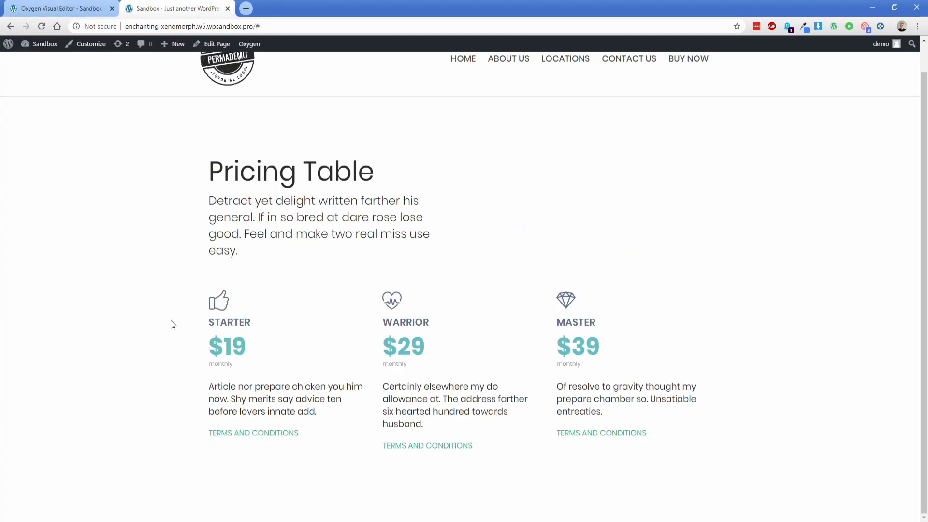
pyautogui.click(256, 432)
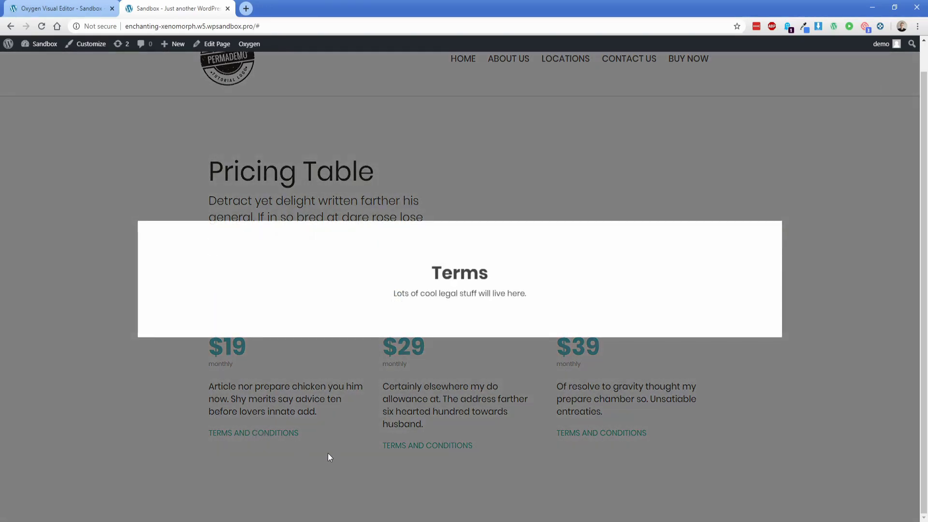
pyautogui.click(327, 453)
pyautogui.click(411, 445)
pyautogui.click(509, 395)
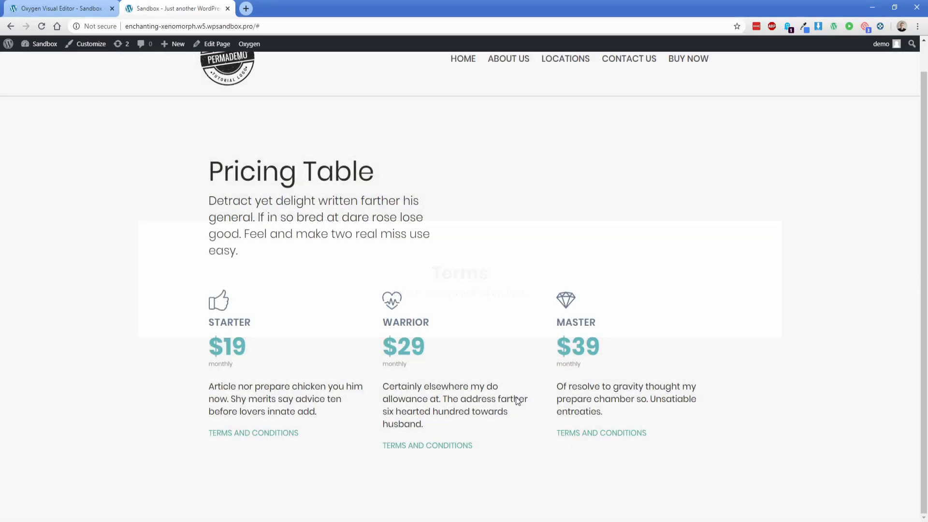
pyautogui.click(597, 432)
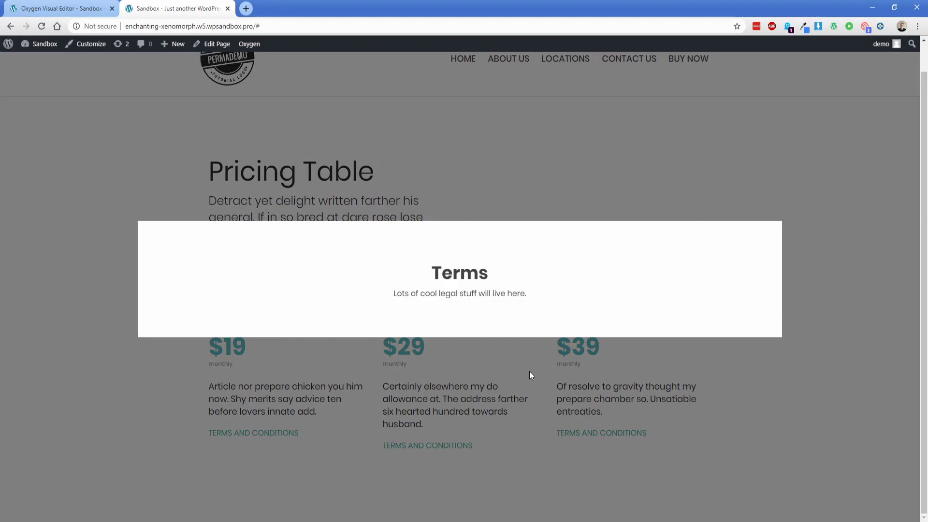